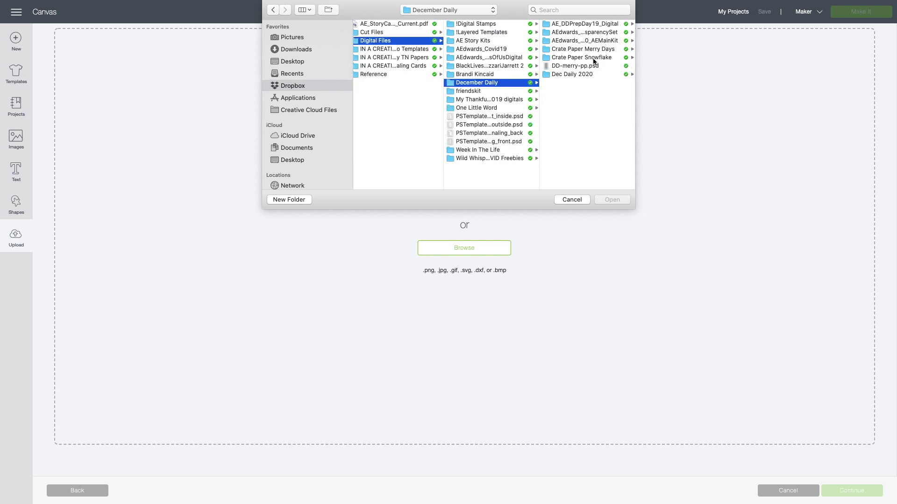
Step: Load AEdwards_ChipboardSheet.png for upload from the AEdwards_ChipboardSheet folder within Dec Daily 2020's AEdwards_Embellishments folder
{"action": "left_click", "coordinate": [584, 73]}
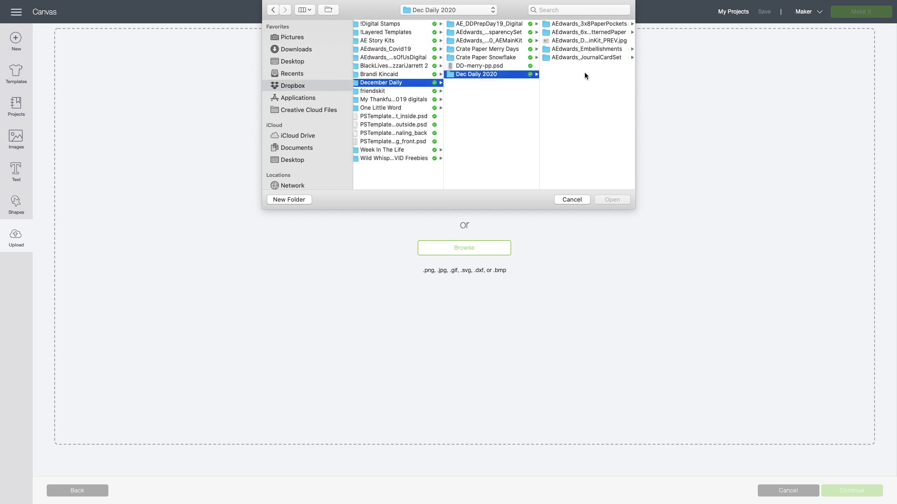
{"action": "left_click", "coordinate": [601, 49]}
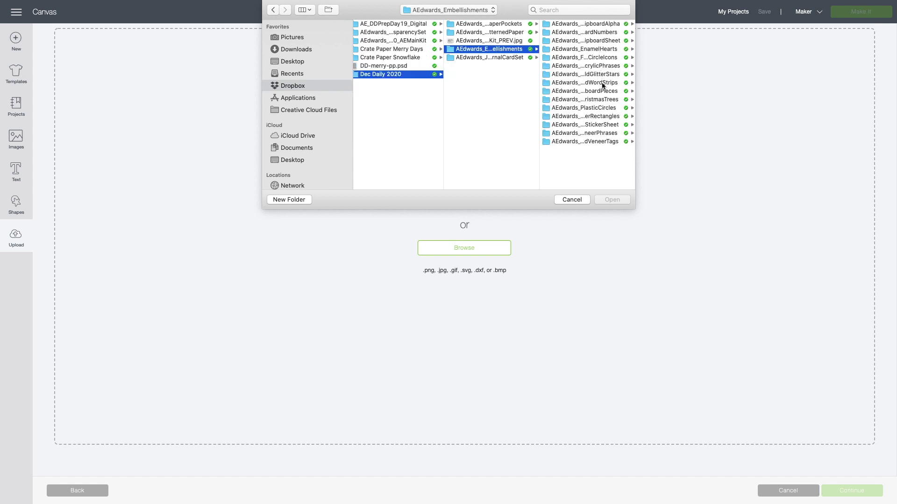
{"action": "left_click", "coordinate": [605, 40]}
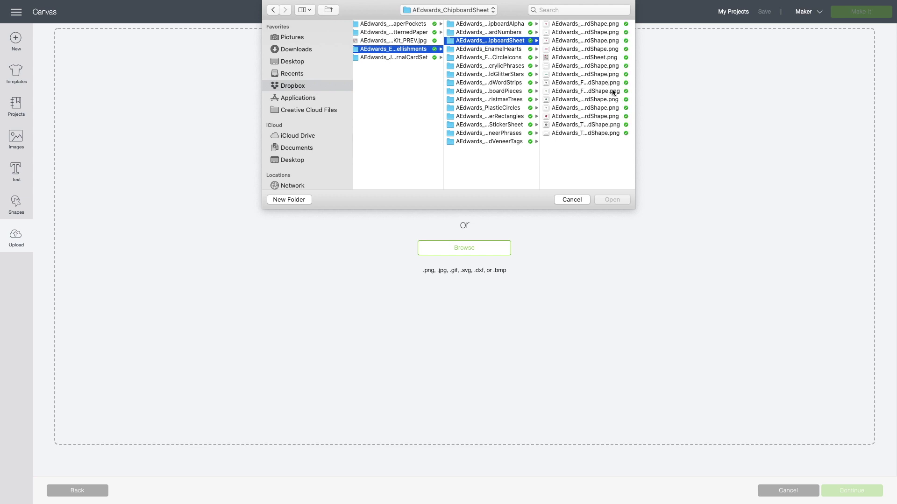
{"action": "left_click", "coordinate": [615, 58]}
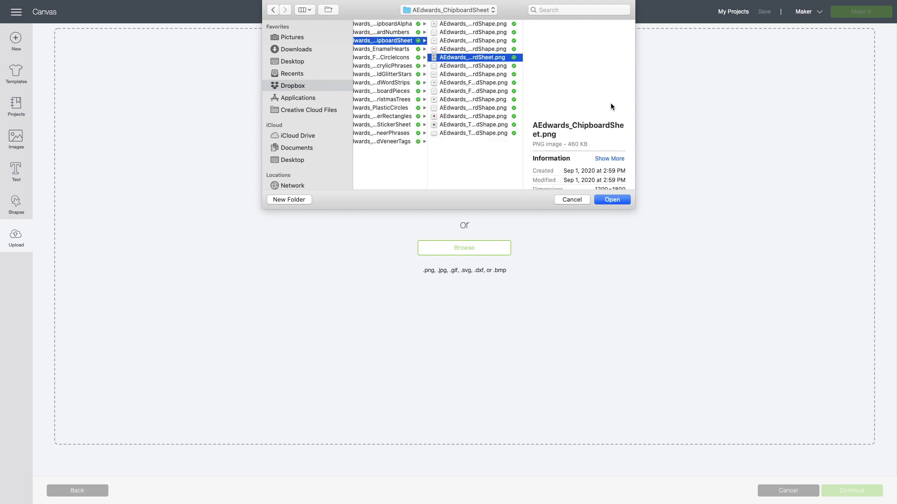
{"action": "left_click", "coordinate": [613, 200]}
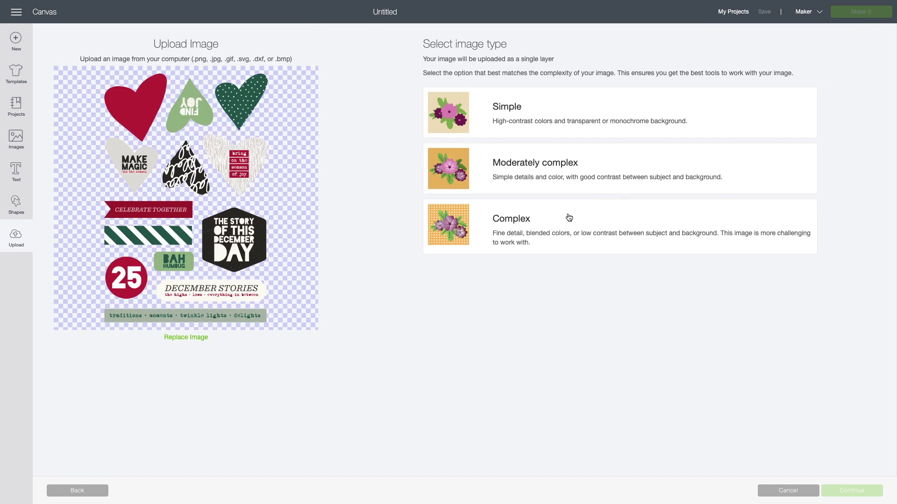
Step: Set the image type to Complex, keep the whole image without erasing, and save it as a Print Then Cut image named AEdwards_ChipboardSheet
{"action": "left_click", "coordinate": [569, 218]}
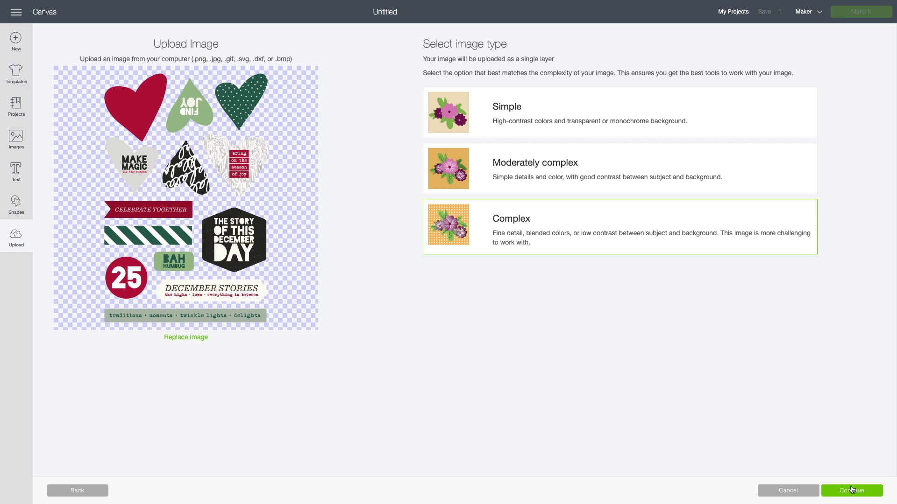
{"action": "left_click", "coordinate": [857, 495]}
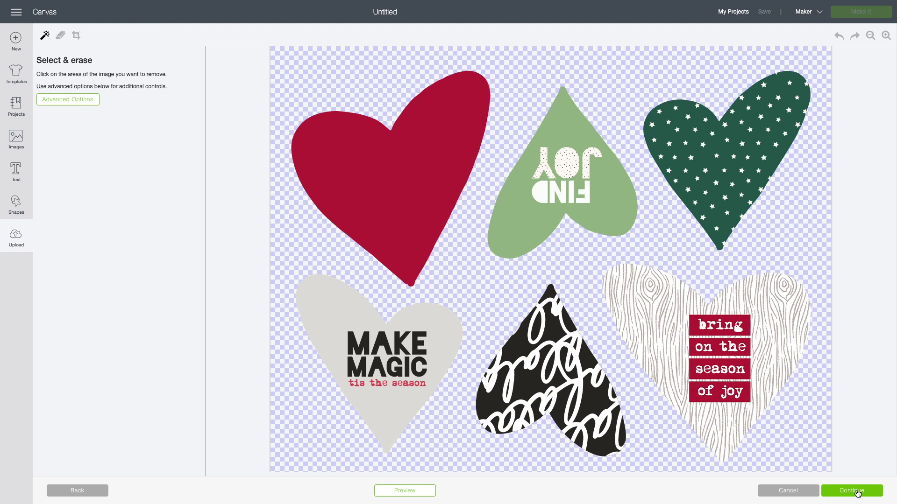
{"action": "left_click", "coordinate": [858, 494]}
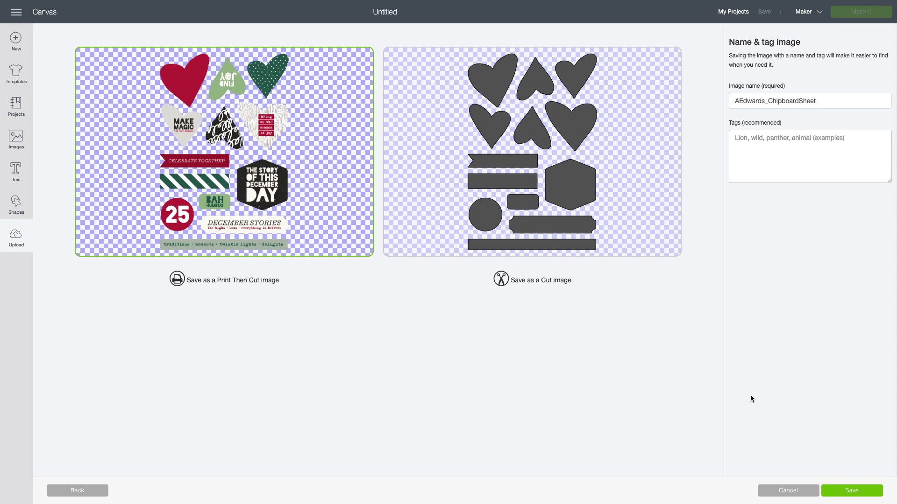
{"action": "left_click", "coordinate": [863, 494]}
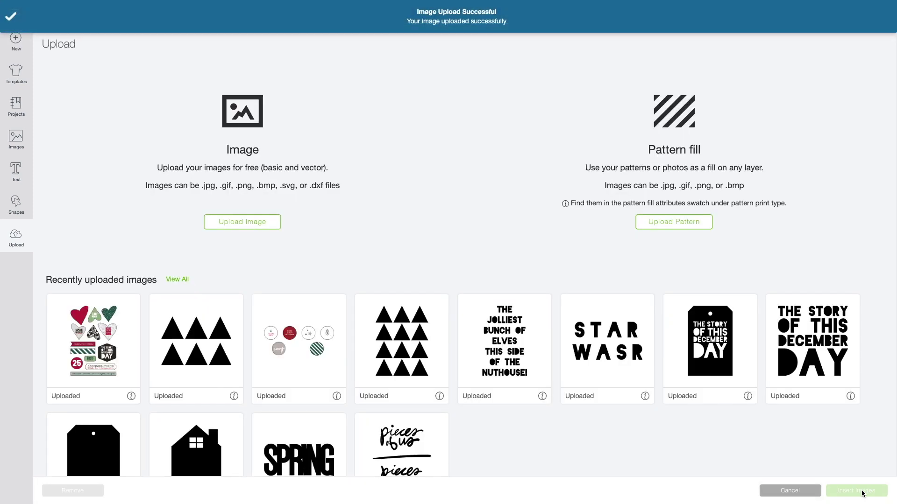
Step: Insert the uploaded chipboard sheet image into the canvas and set its width to 4.5 inches with proportions locked
{"action": "left_click", "coordinate": [98, 363]}
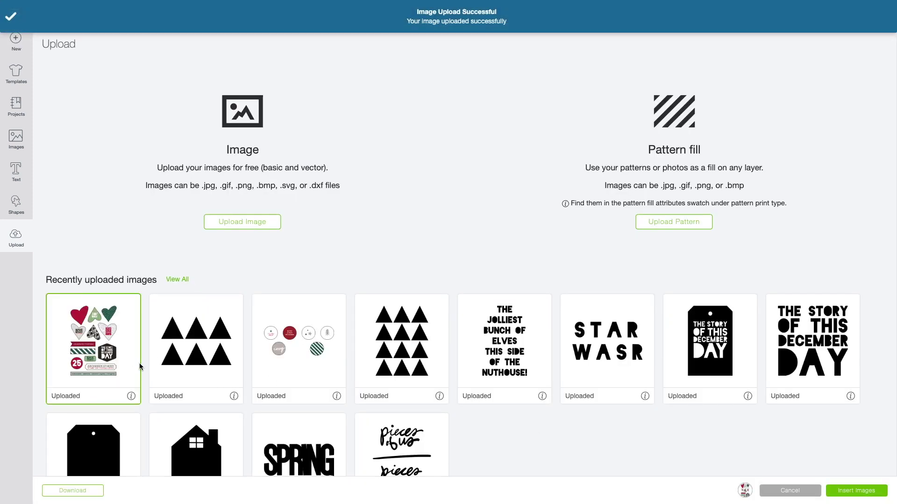
{"action": "left_click", "coordinate": [865, 491]}
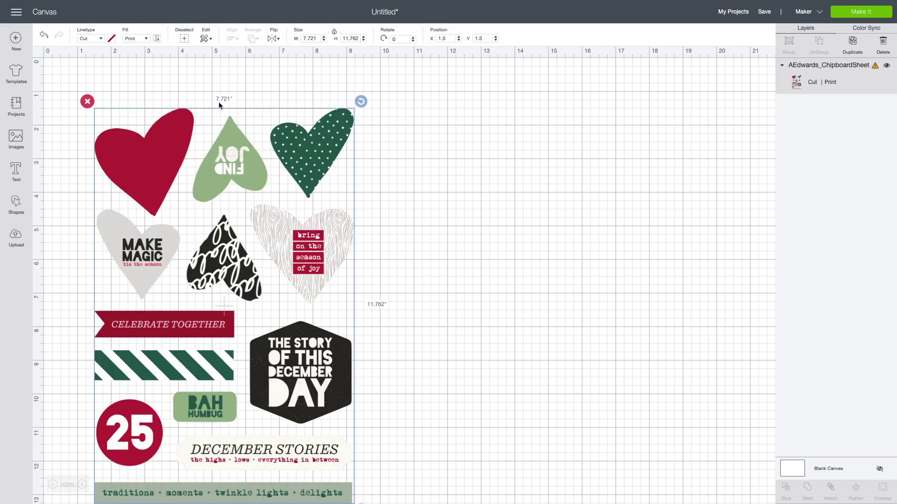
{"action": "left_click", "coordinate": [315, 39]}
{"action": "type", "text": "4.5"}
{"action": "key", "text": "Return"}
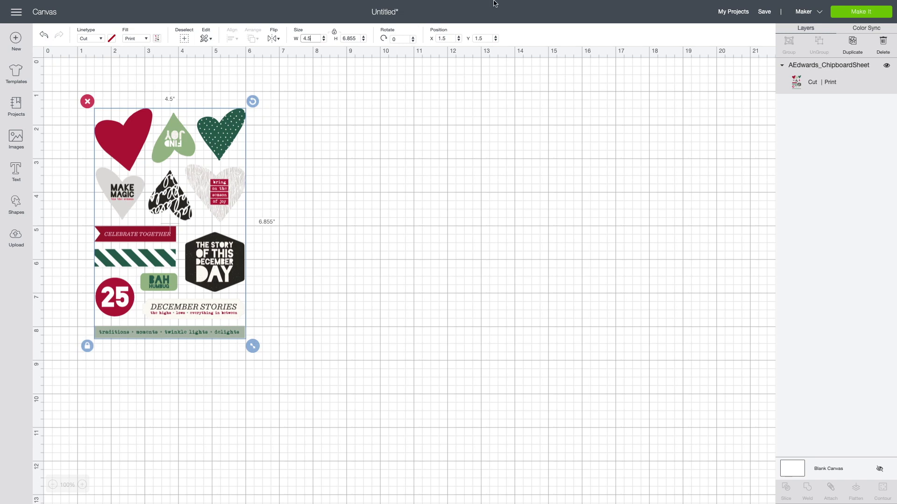
Step: Try the chipboard sheet at 5 inches wide and rotated a quarter turn counterclockwise, and undo the rotation
{"action": "double_click", "coordinate": [304, 39]}
{"action": "type", "text": "5"}
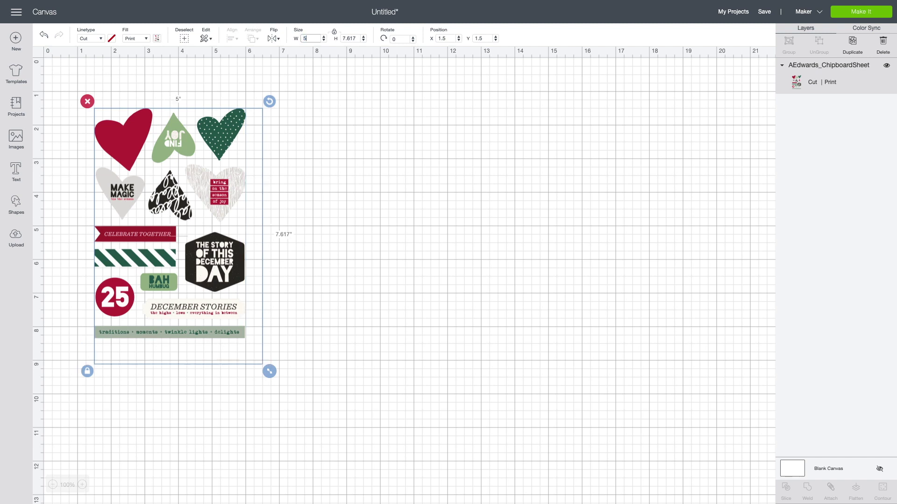
{"action": "left_click_drag", "start_coordinate": [270, 102], "coordinate": [89, 178]}
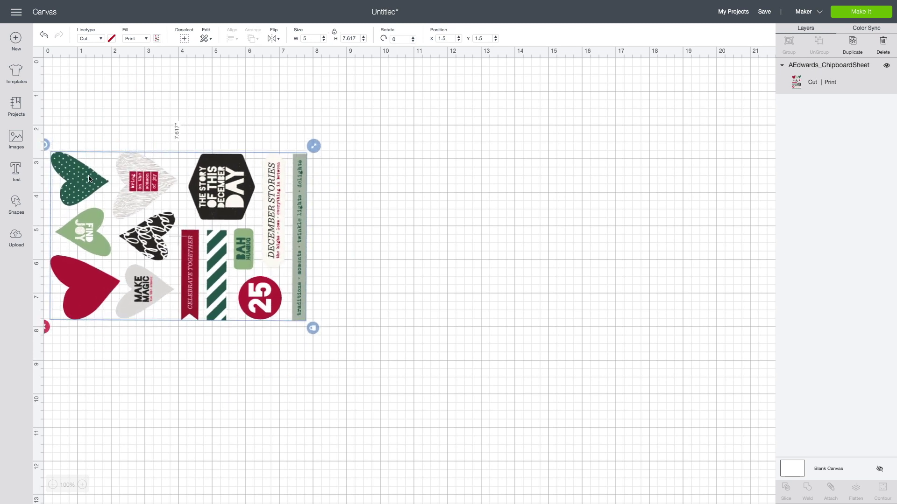
{"action": "key", "text": "ctrl+z"}
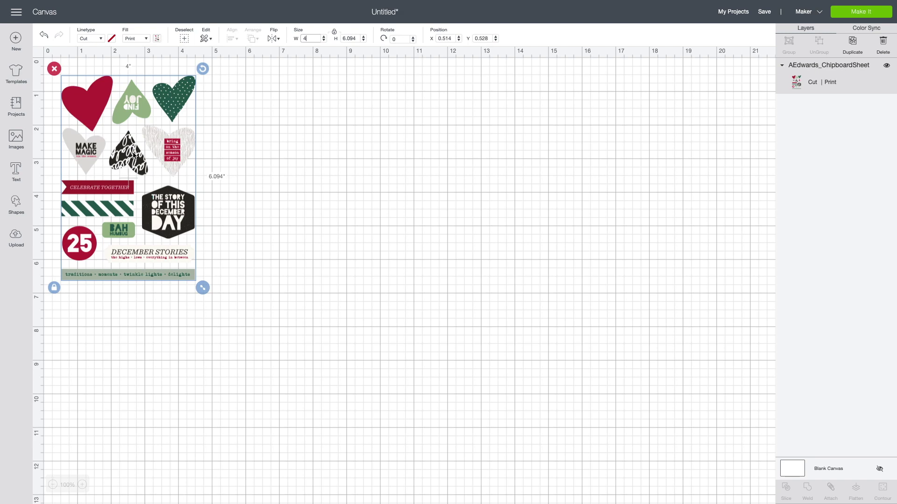
Step: Proceed from the letter-size mat preview to printing, enable Use System Dialog, and bring up the system print dialog for the EPSON Stylus Photo 1400
{"action": "left_click", "coordinate": [874, 15]}
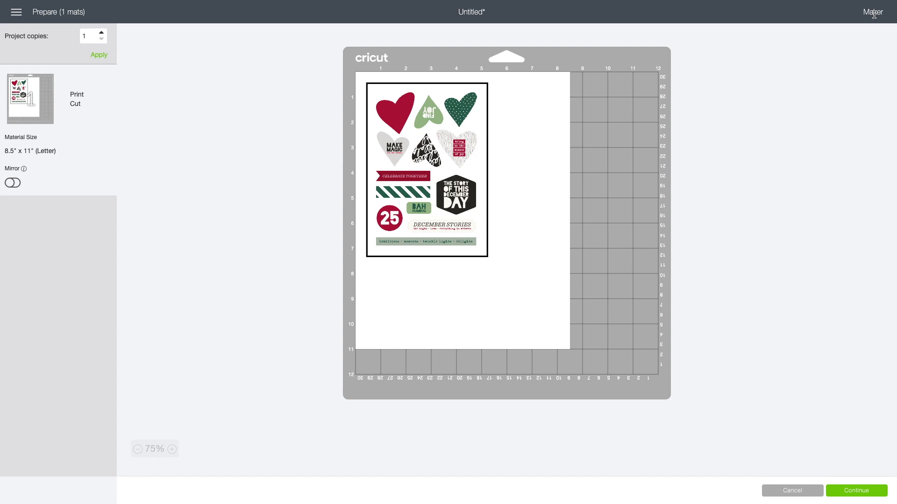
{"action": "left_click", "coordinate": [857, 491]}
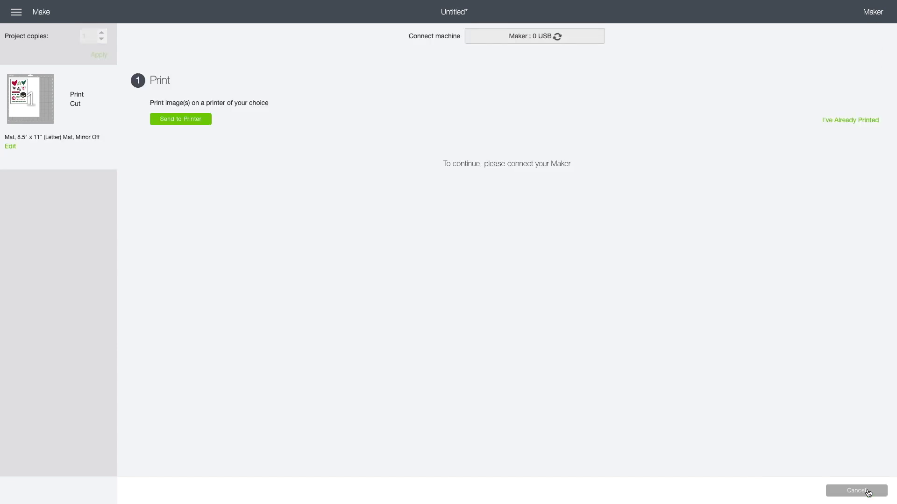
{"action": "left_click", "coordinate": [175, 121]}
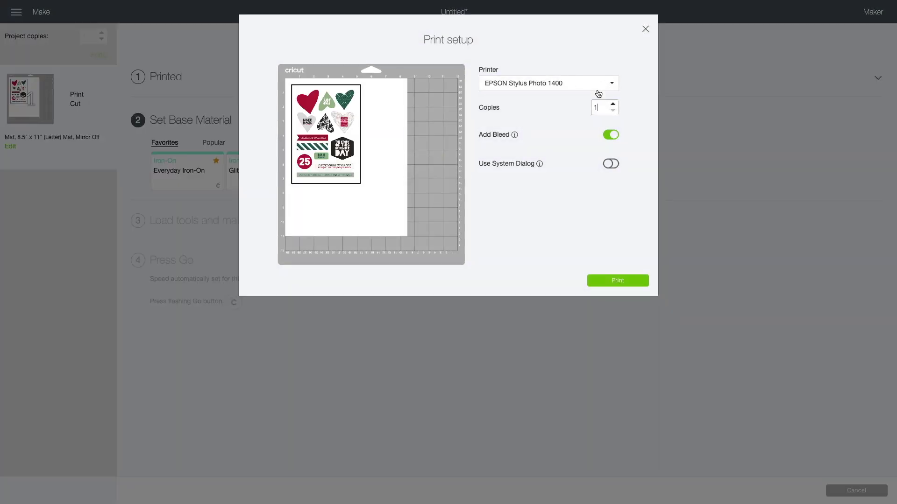
{"action": "left_click", "coordinate": [610, 164]}
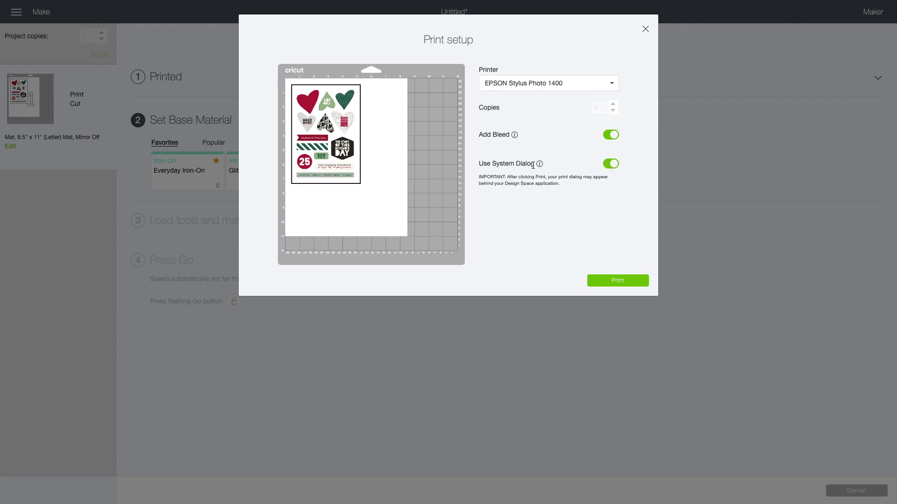
{"action": "left_click", "coordinate": [618, 280]}
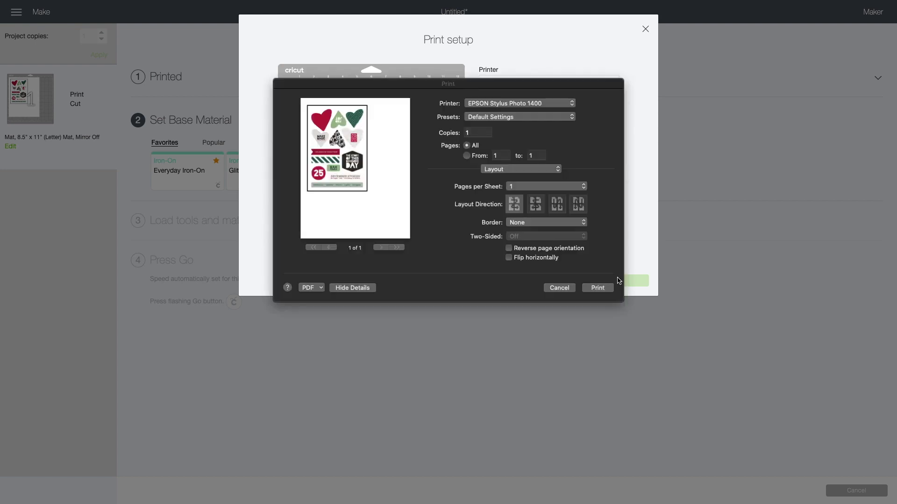
Step: Set the print media type to Premium Presentation Paper Matte at the highest quality, and view the Expansion settings
{"action": "left_click", "coordinate": [560, 117]}
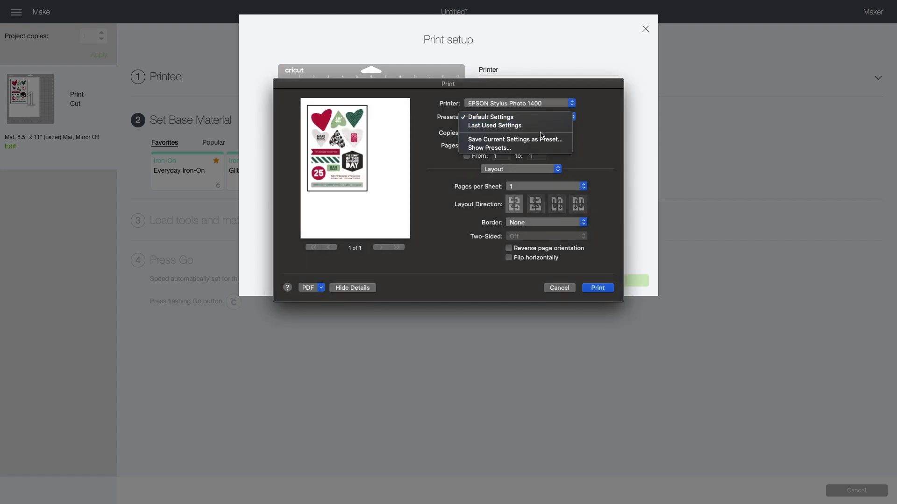
{"action": "left_click", "coordinate": [591, 130]}
{"action": "left_click", "coordinate": [515, 169]}
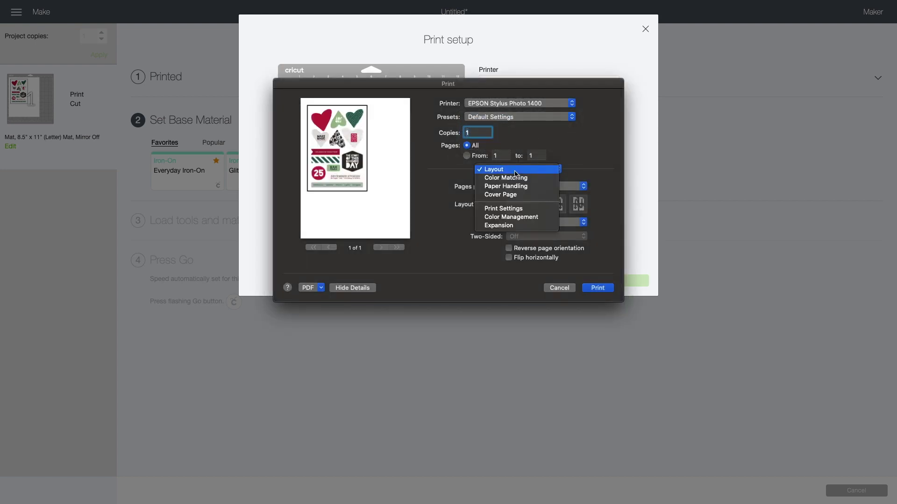
{"action": "left_click", "coordinate": [512, 210]}
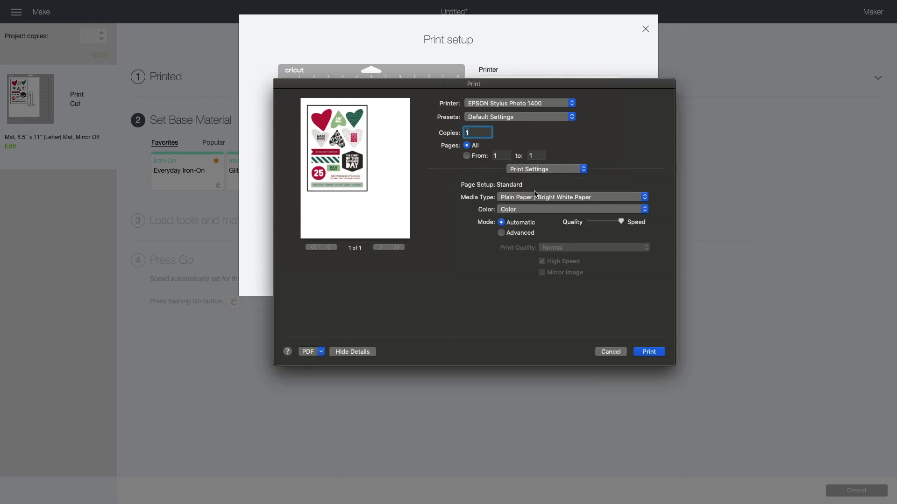
{"action": "left_click", "coordinate": [536, 198]}
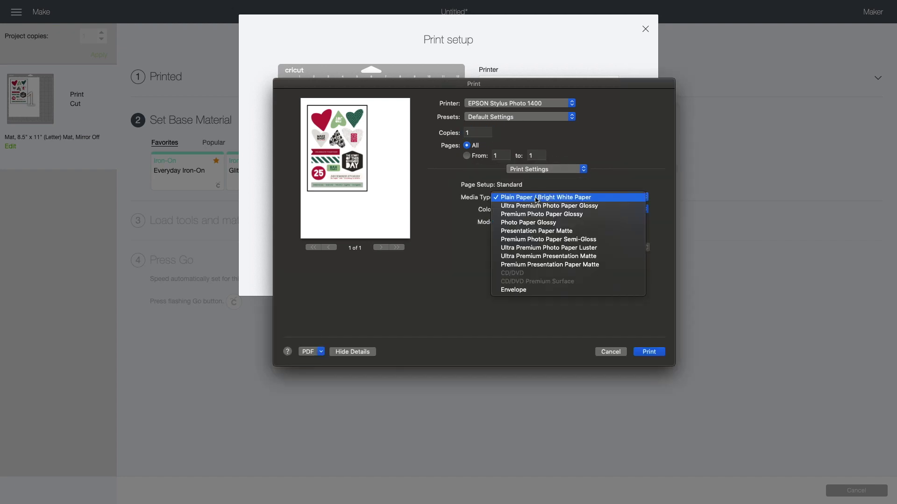
{"action": "left_click", "coordinate": [544, 267]}
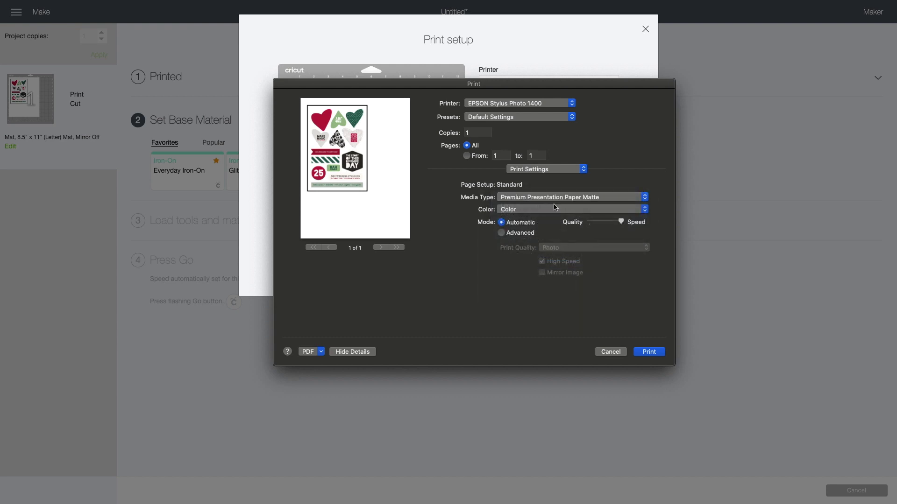
{"action": "left_click", "coordinate": [593, 228]}
{"action": "left_click", "coordinate": [552, 171]}
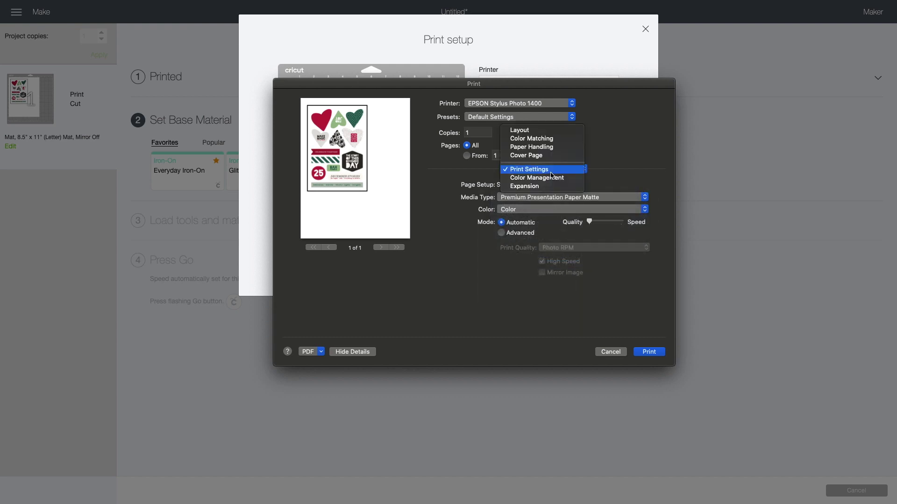
{"action": "left_click", "coordinate": [545, 187]}
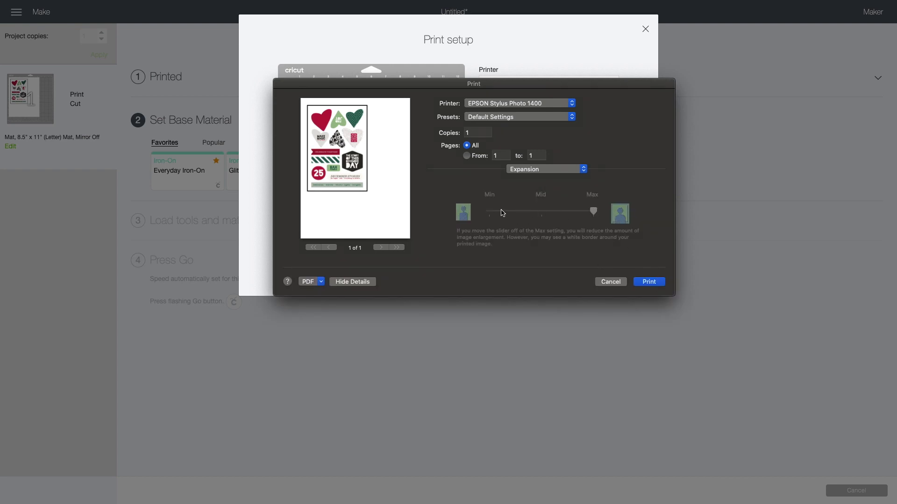
Step: Print the chipboard sheet and set the base material to Light Cardstock – 65 lb (176 gsm)
{"action": "left_click", "coordinate": [649, 282]}
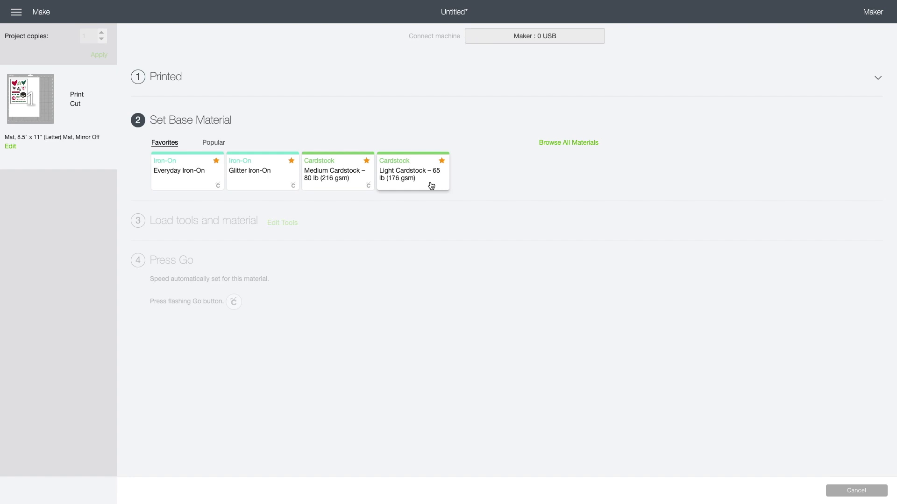
{"action": "left_click", "coordinate": [430, 186]}
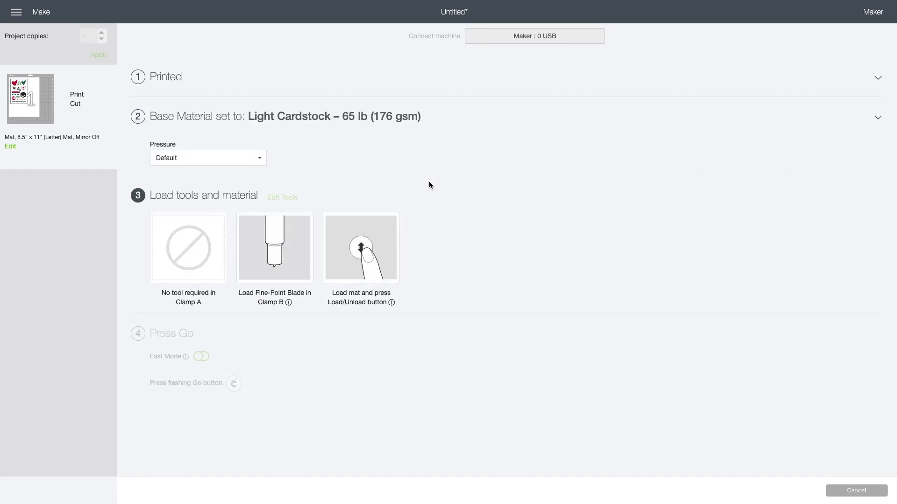